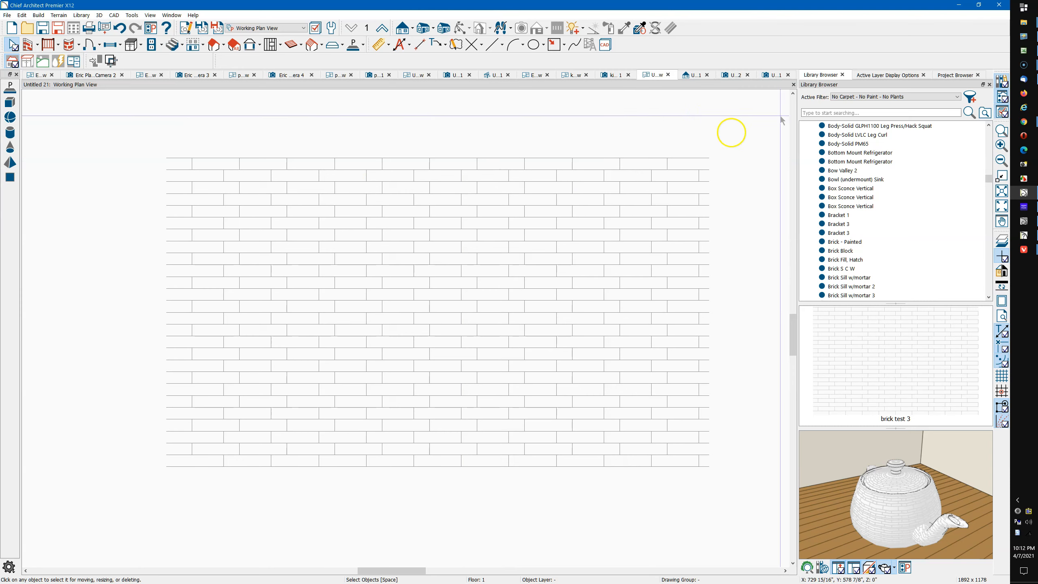
# Step: Compare the brick test2.png image in HyperSnap with the brick drawing in the Untitled 21 plan in Chief Architect
pyautogui.click(1024, 37)
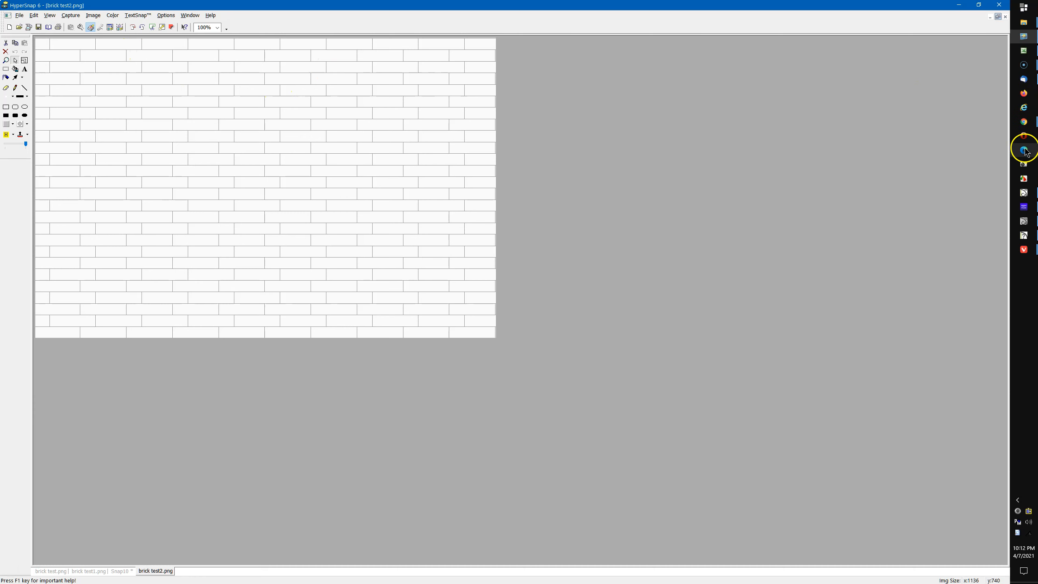
pyautogui.click(1024, 193)
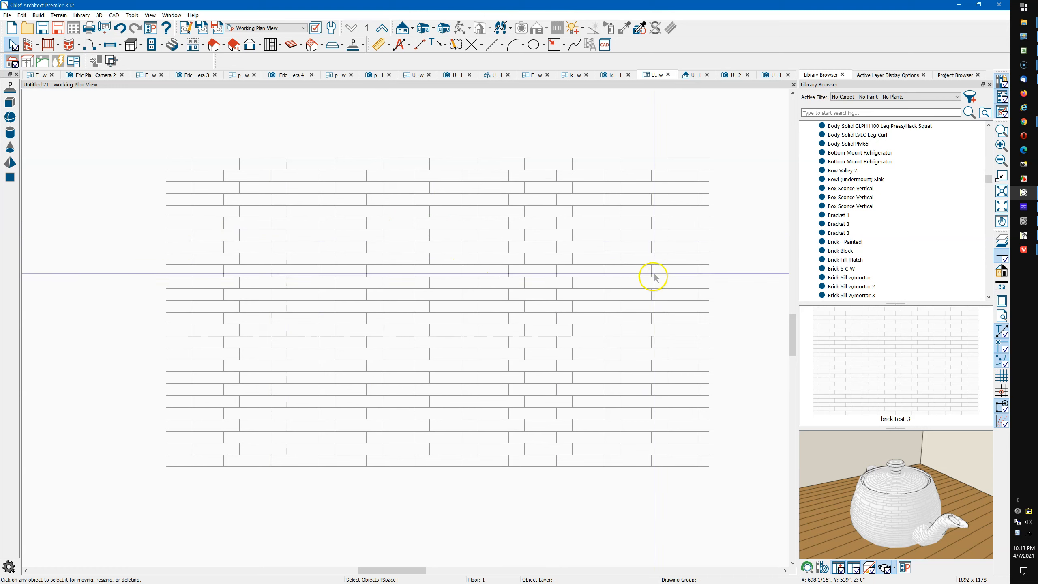
pyautogui.click(1026, 38)
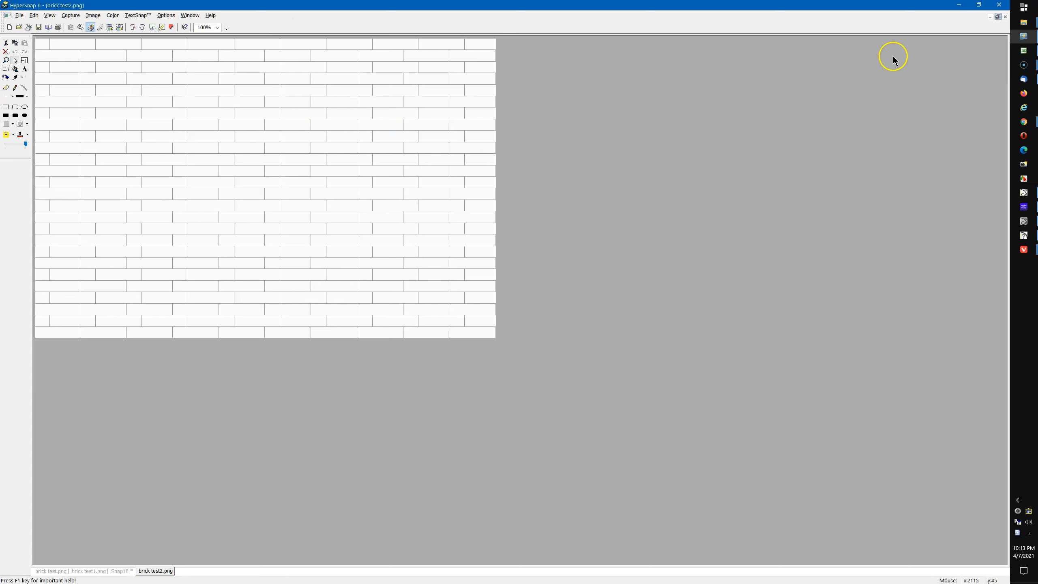
pyautogui.click(958, 7)
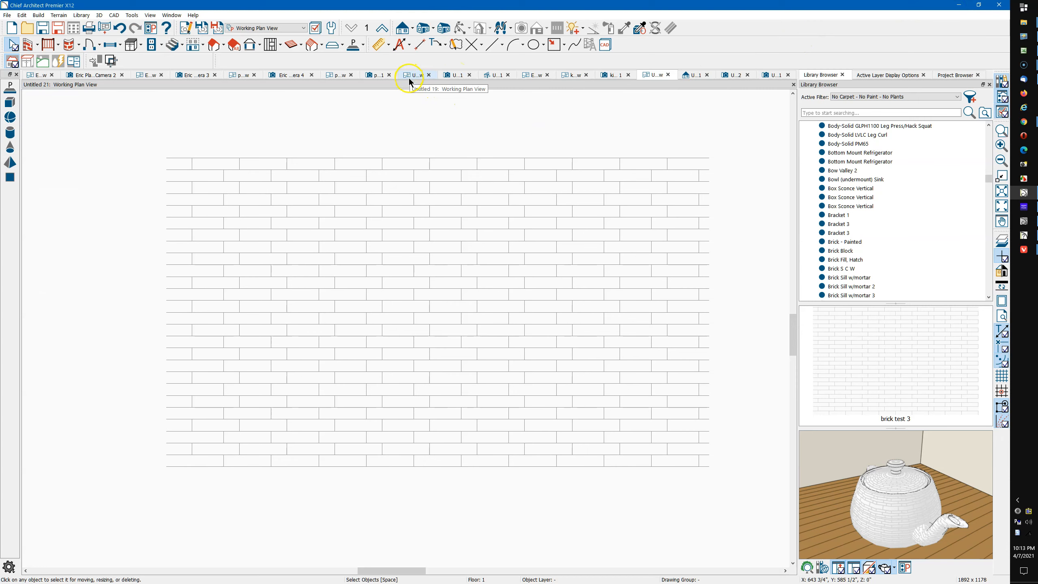
# Step: Show the Untitled 19 full overview camera with Standard rendering and inspect the brick wall up close
pyautogui.click(458, 76)
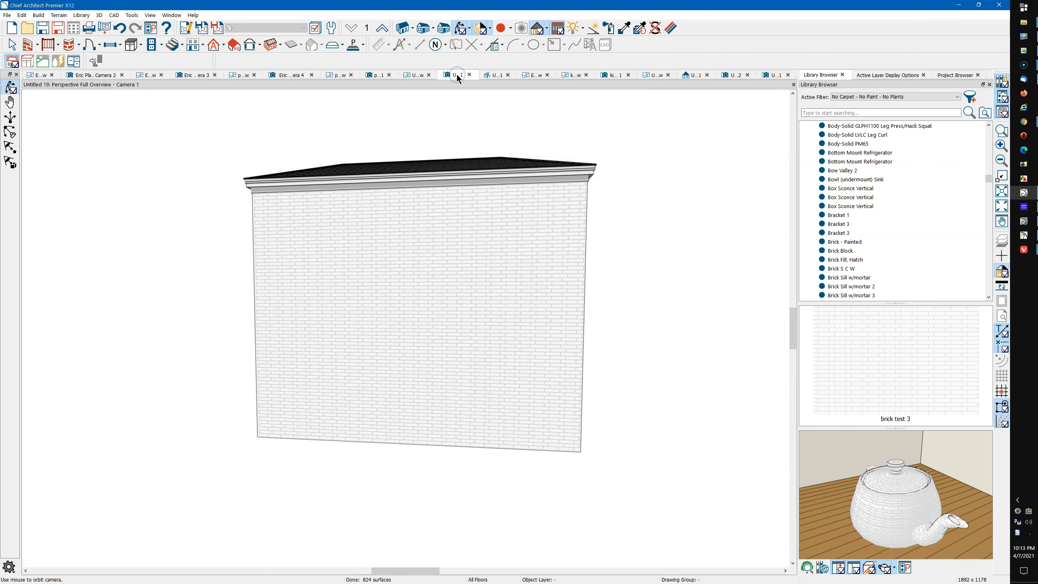
pyautogui.click(548, 28)
pyautogui.click(552, 42)
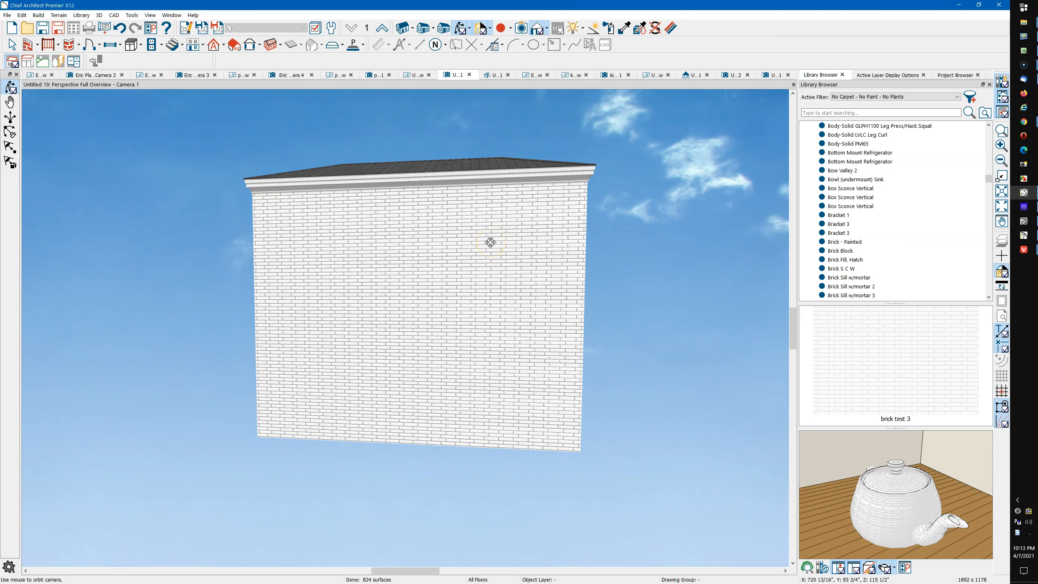
pyautogui.moveTo(535, 288); pyautogui.dragTo(516, 311)
pyautogui.scroll(3, 494, 292)
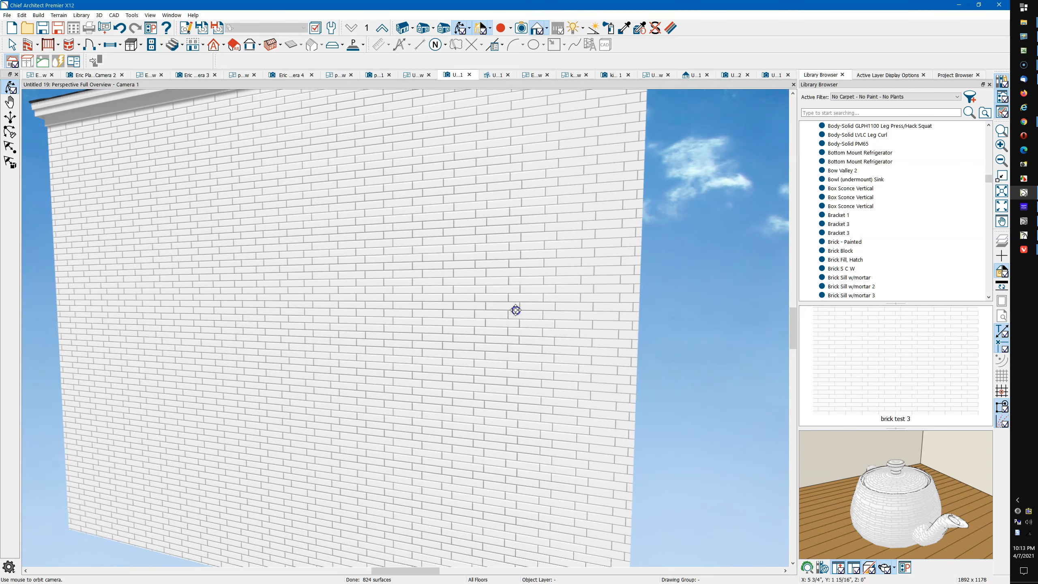
# Step: Open the wall's brick material definition and review its texture file, scale and bump map settings
pyautogui.click(672, 28)
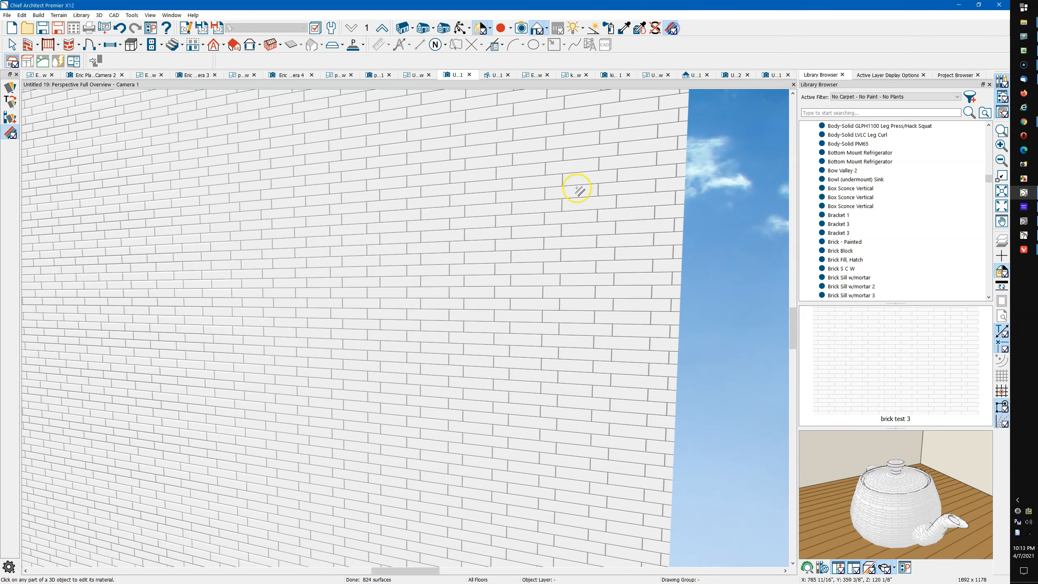
pyautogui.click(538, 235)
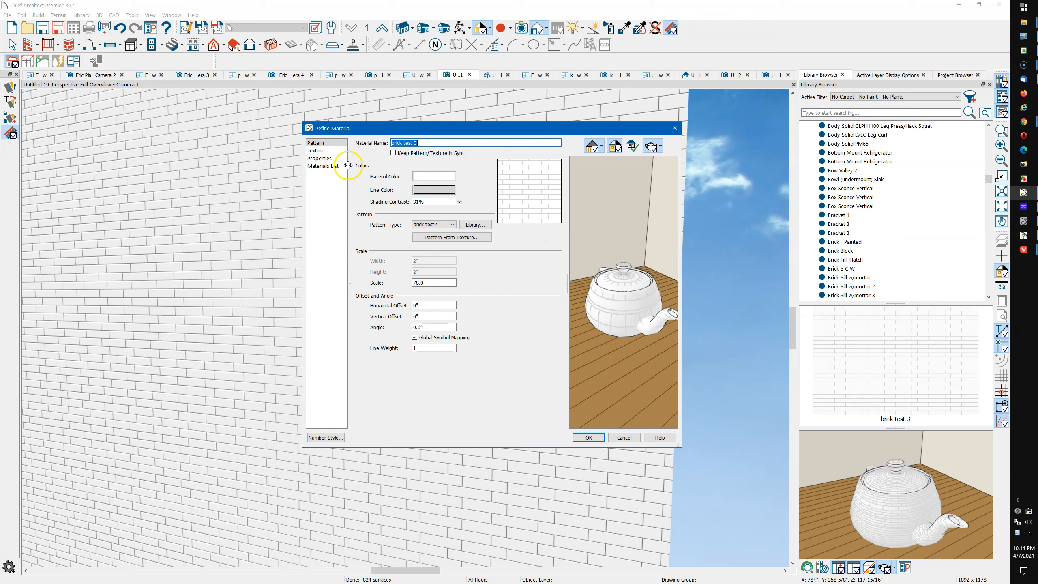
pyautogui.click(333, 151)
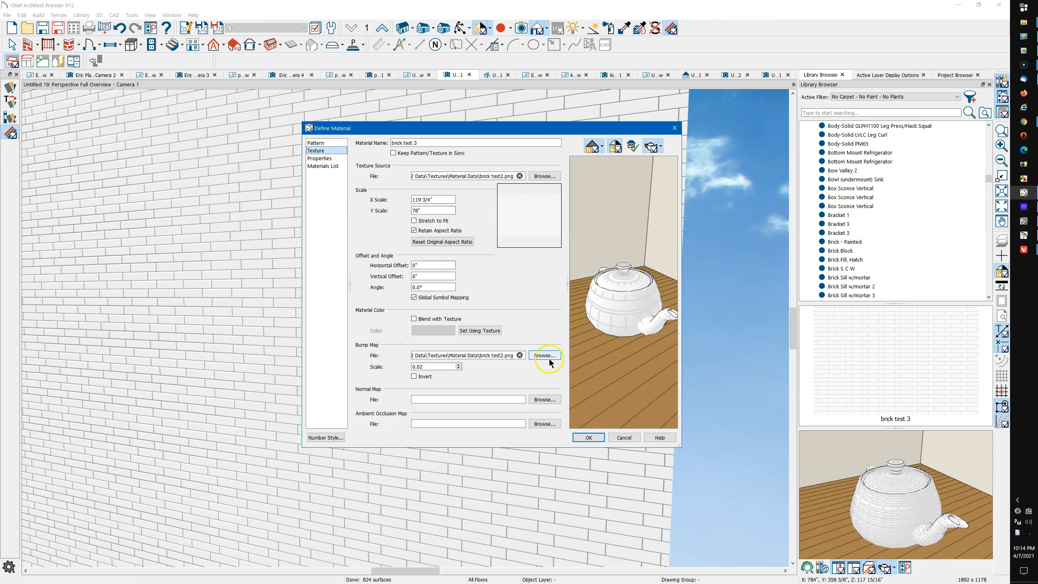
pyautogui.moveTo(656, 128); pyautogui.dragTo(731, 229)
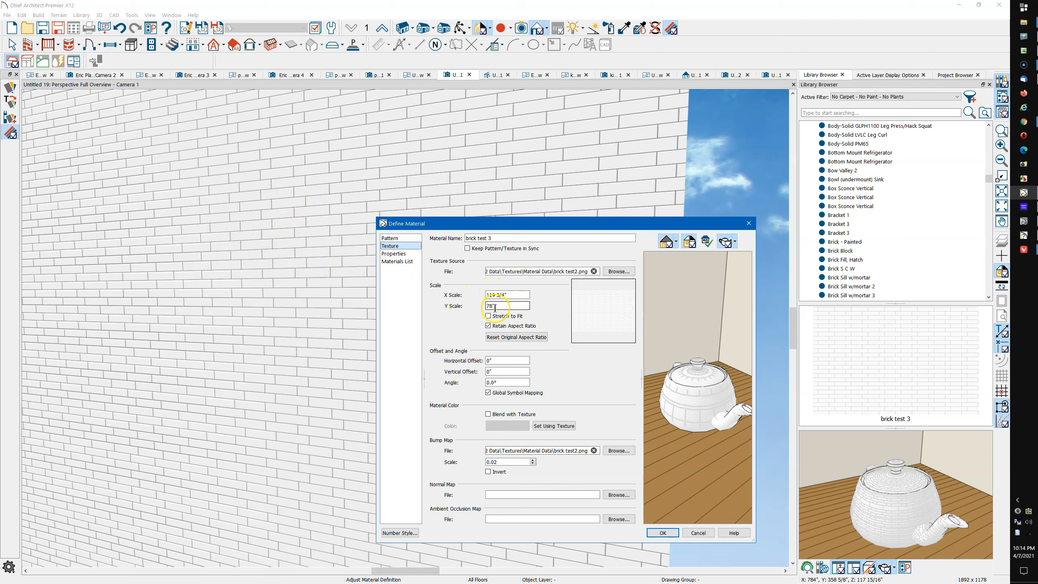
pyautogui.click(481, 308)
# Step: Generate the brick material's pattern from its texture using the Simple threshold of 165, and accept the material definition
pyautogui.click(401, 238)
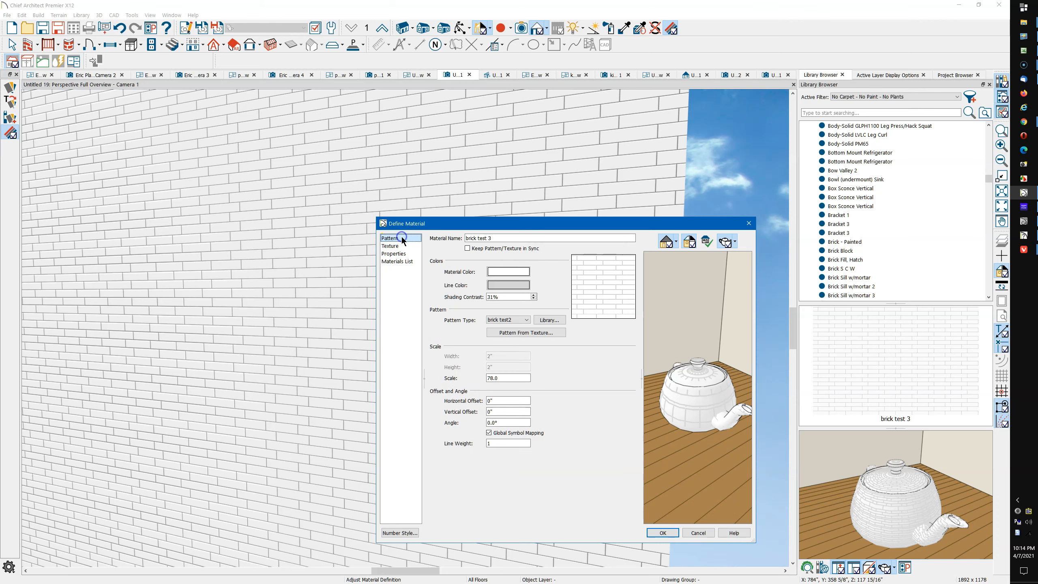
pyautogui.click(506, 334)
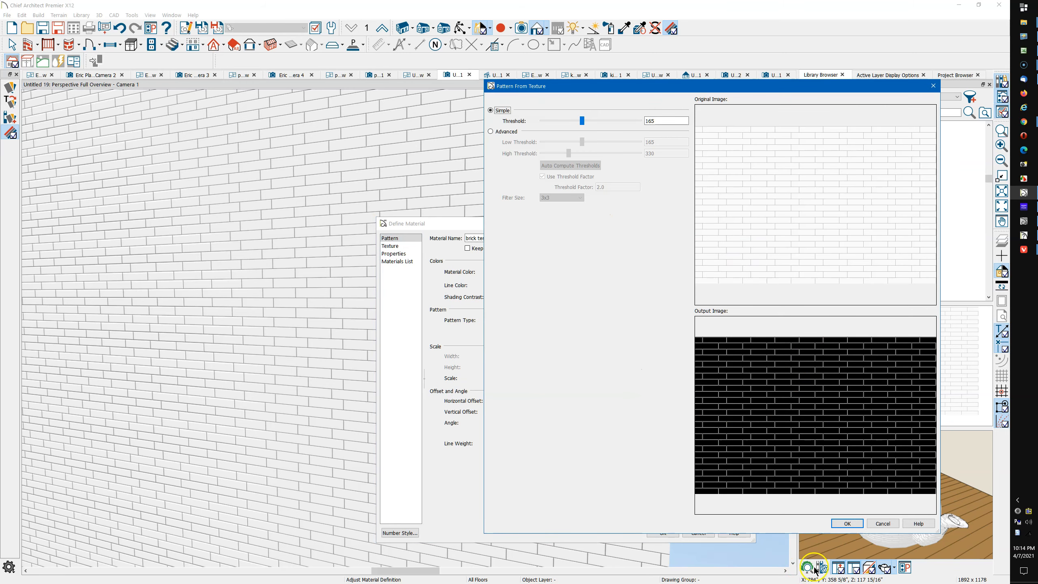
pyautogui.click(848, 523)
pyautogui.click(668, 535)
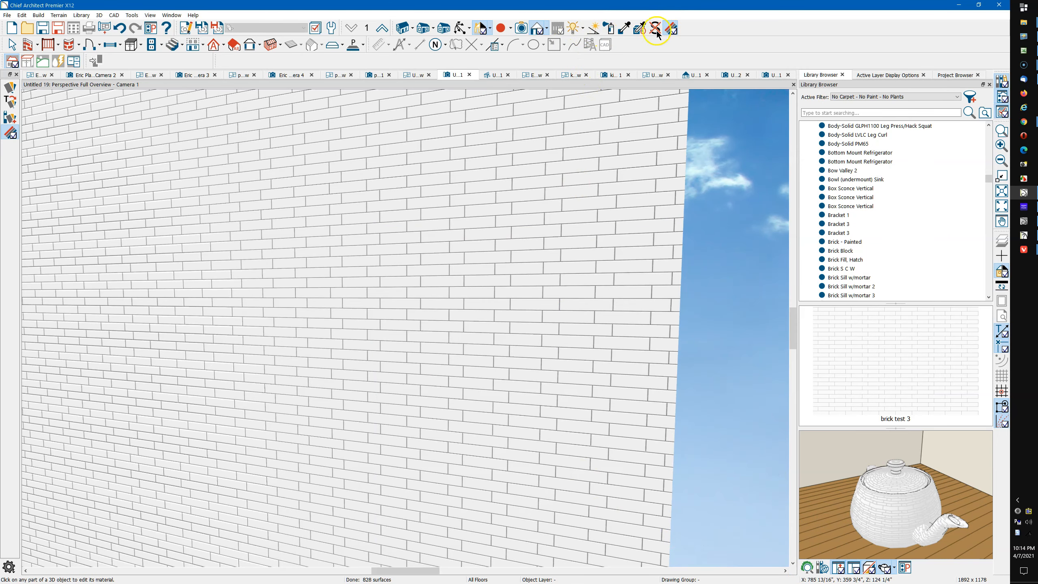
# Step: Render the camera view as Vector View and examine the wall's brick and mortar lines at several distances
pyautogui.click(549, 34)
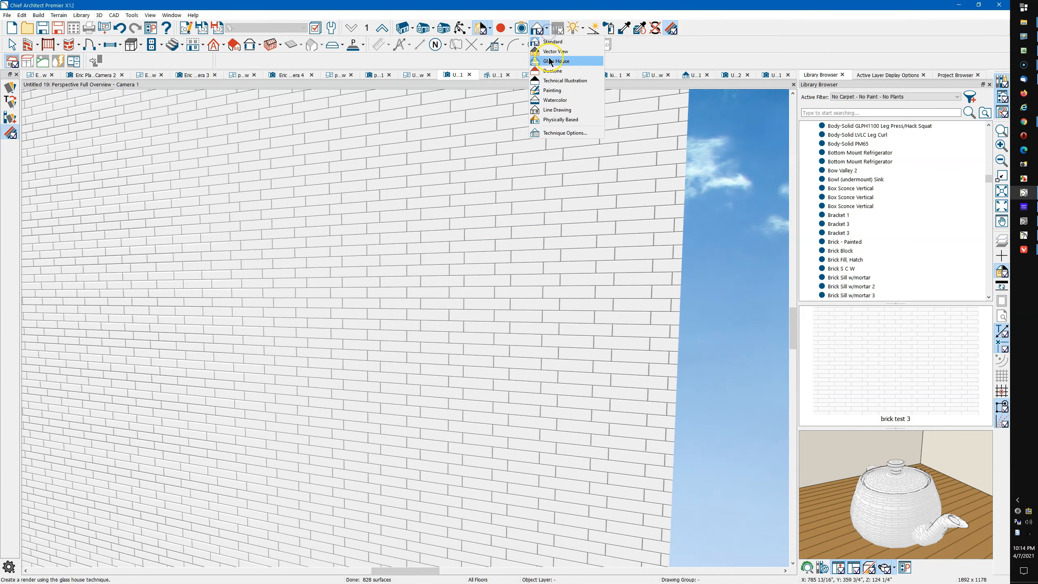
pyautogui.click(548, 49)
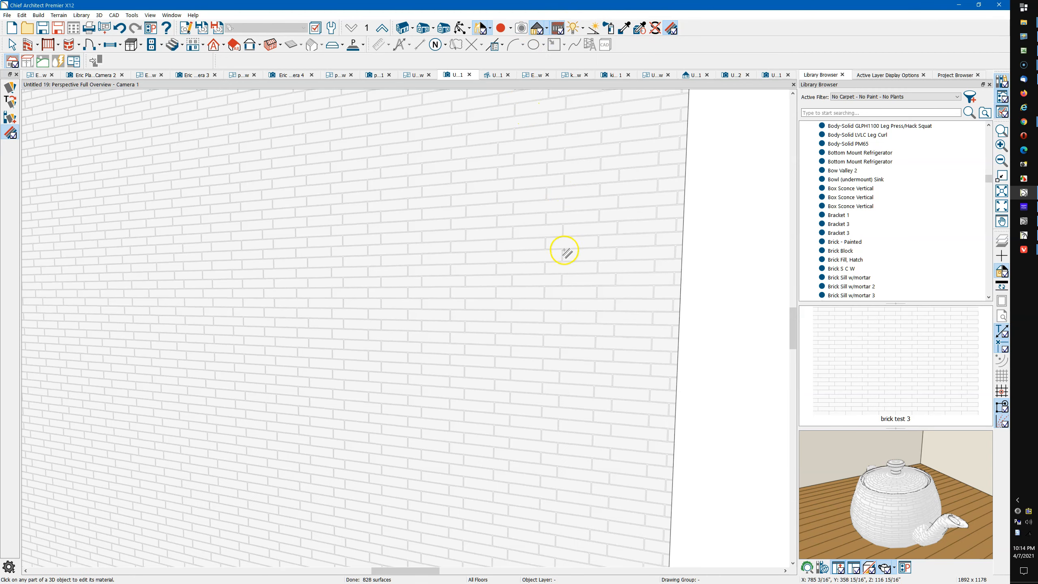
pyautogui.scroll(2, 516, 262)
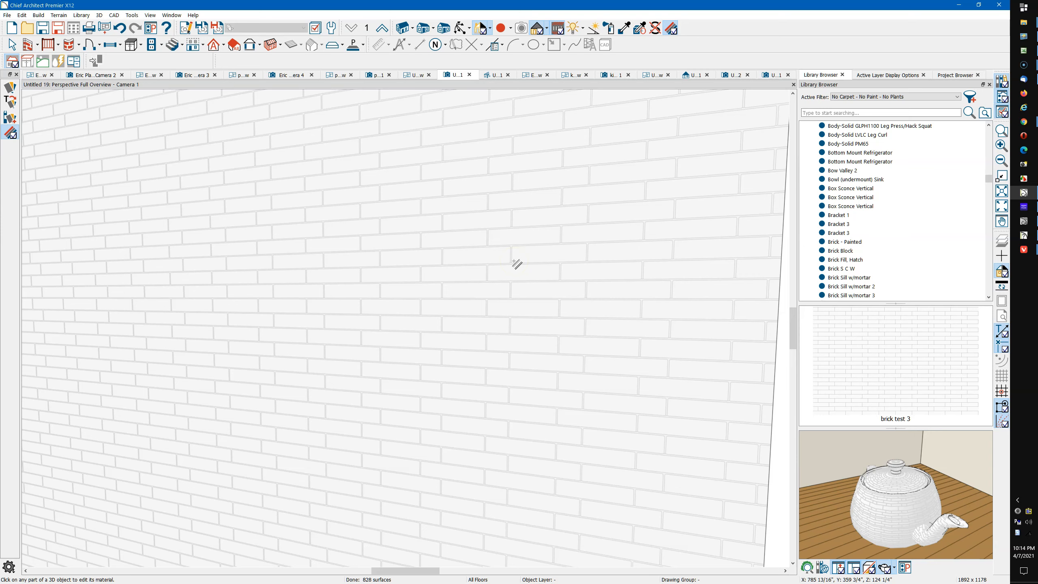
pyautogui.scroll(2, 550, 240)
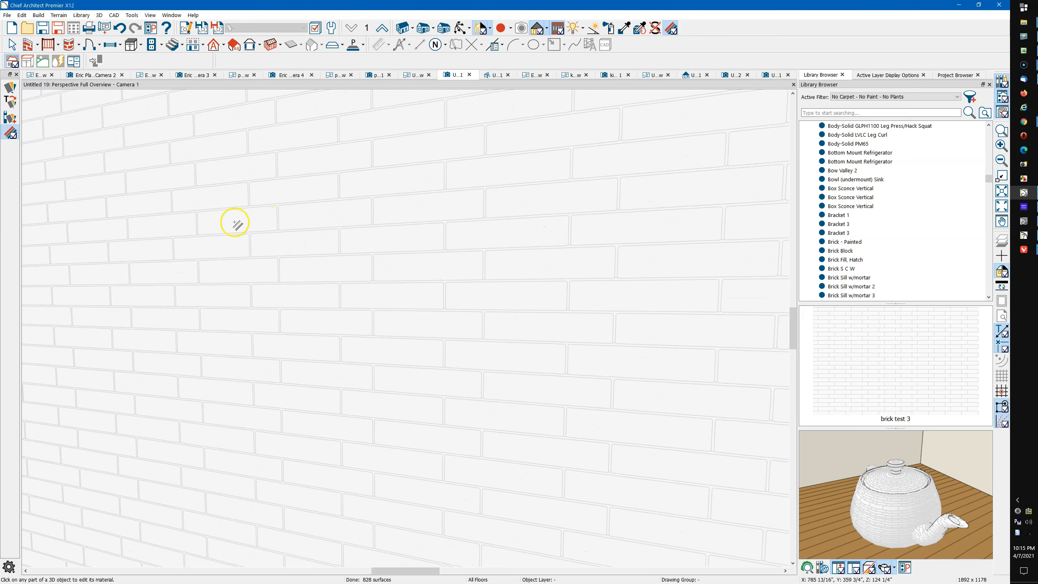
pyautogui.scroll(-2, 232, 225)
pyautogui.scroll(3, 311, 246)
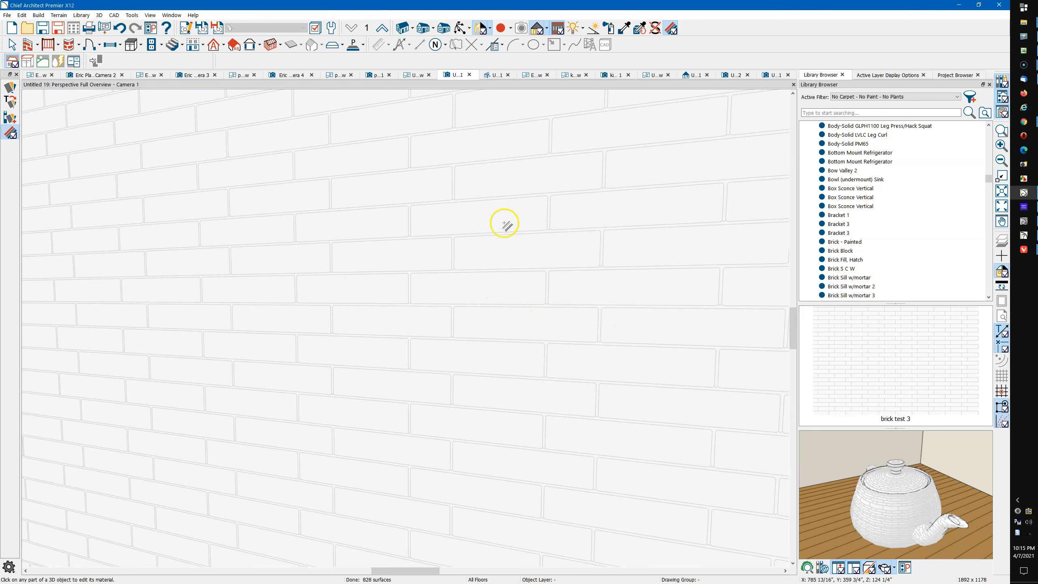
pyautogui.scroll(-2, 454, 226)
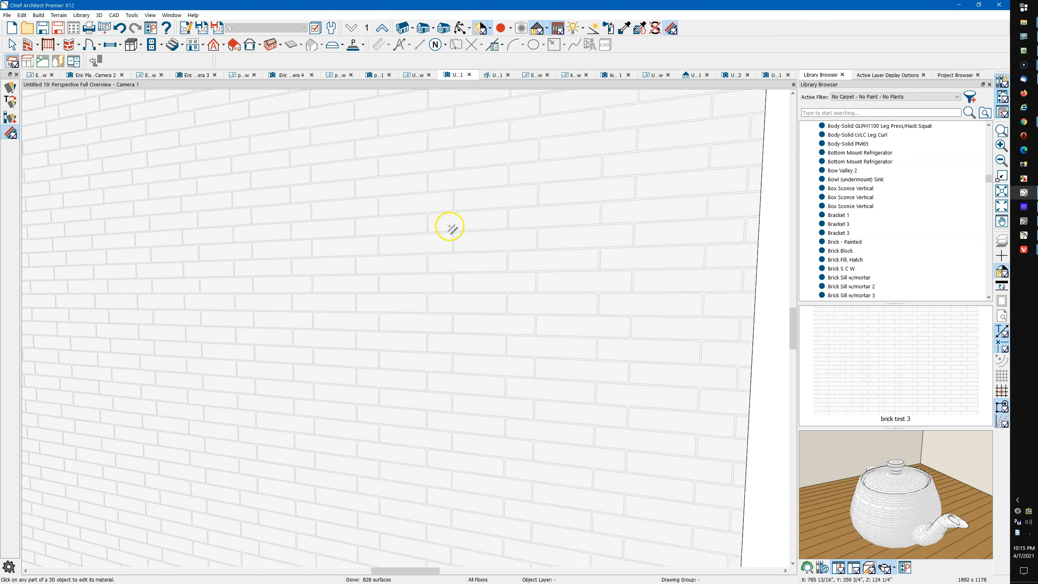
pyautogui.scroll(-2, 495, 347)
pyautogui.scroll(-2, 540, 343)
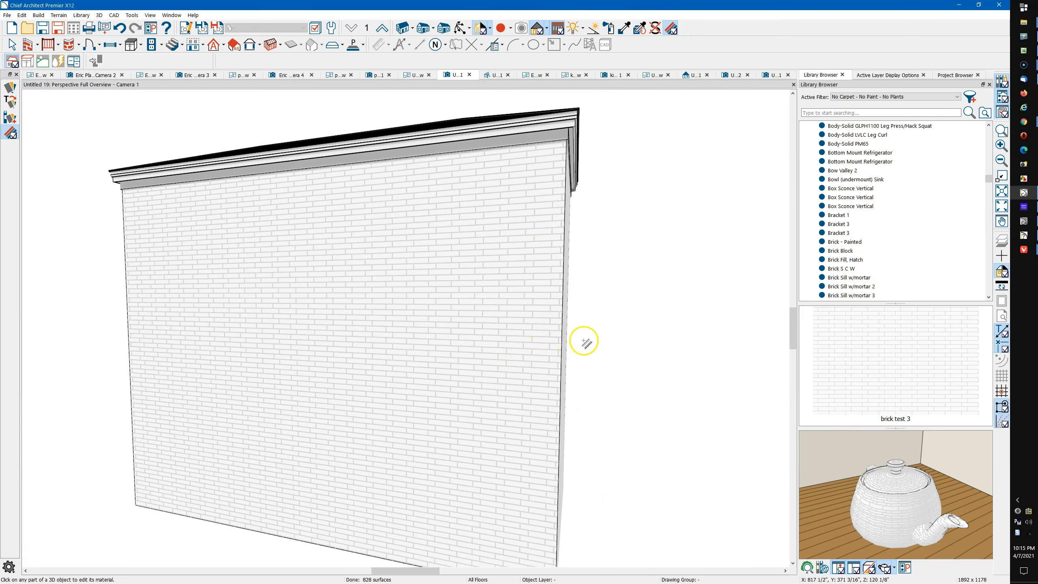
pyautogui.scroll(-2, 558, 304)
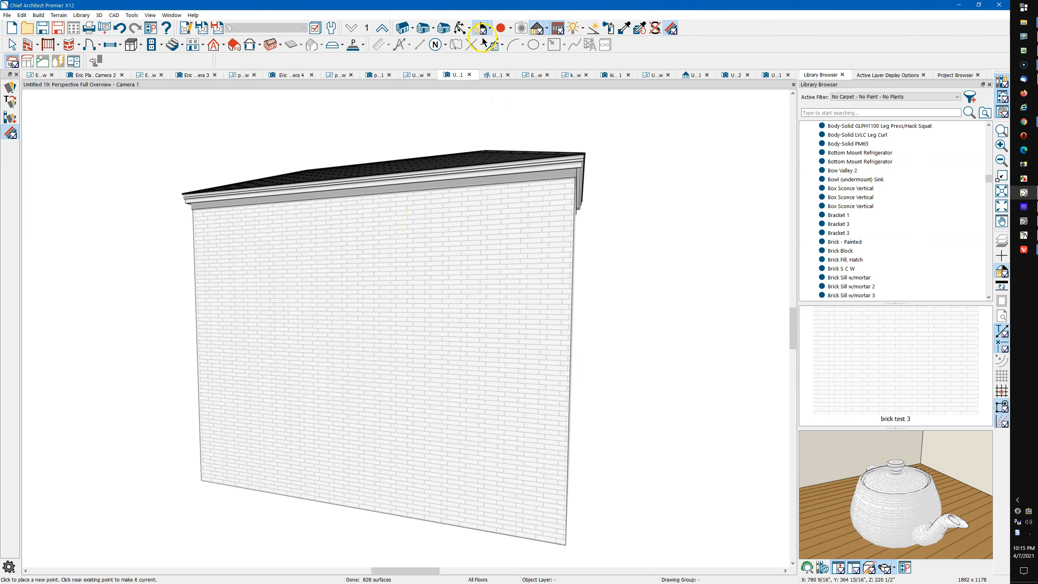
# Step: Check the pattern settings in the wall's brick material definition and close it without changes
pyautogui.click(461, 28)
pyautogui.moveTo(532, 201); pyautogui.dragTo(386, 215)
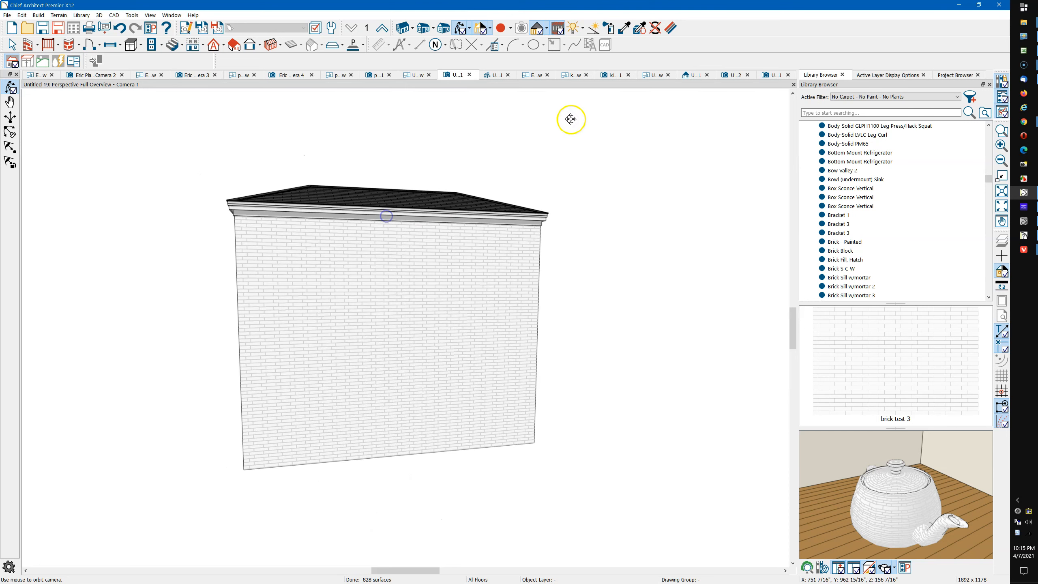
pyautogui.click(671, 28)
pyautogui.click(432, 269)
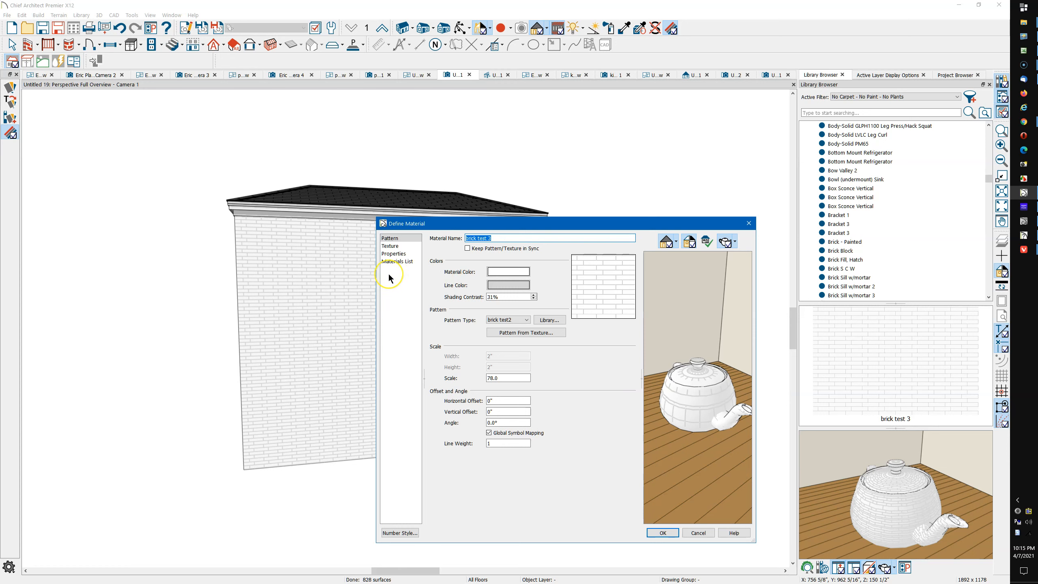
pyautogui.click(697, 532)
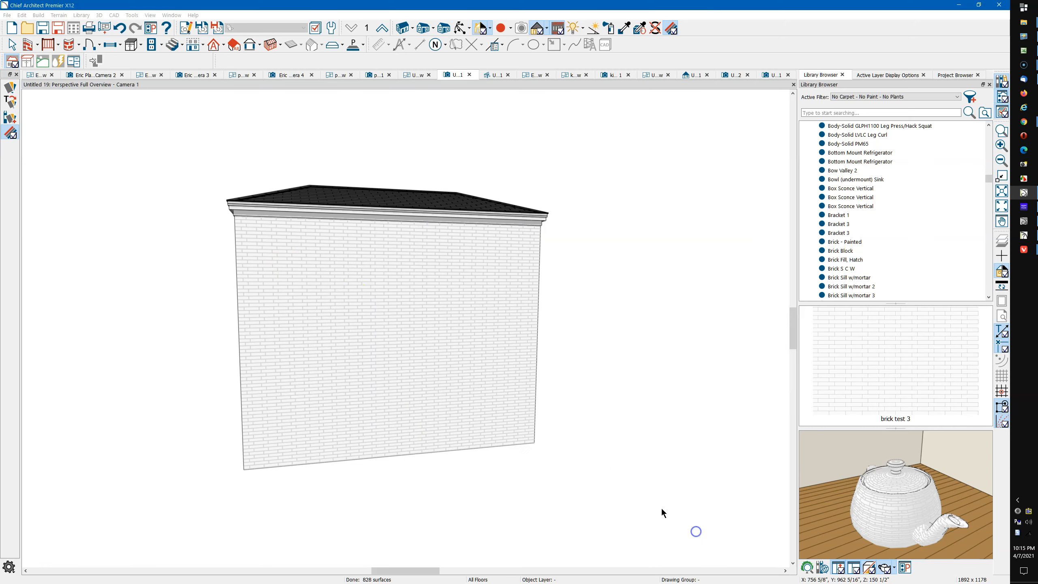
# Step: Examine how the brick pattern lines display on the wall from different angles and distances
pyautogui.click(461, 28)
pyautogui.moveTo(363, 296); pyautogui.dragTo(339, 292)
pyautogui.moveTo(375, 359); pyautogui.dragTo(425, 307)
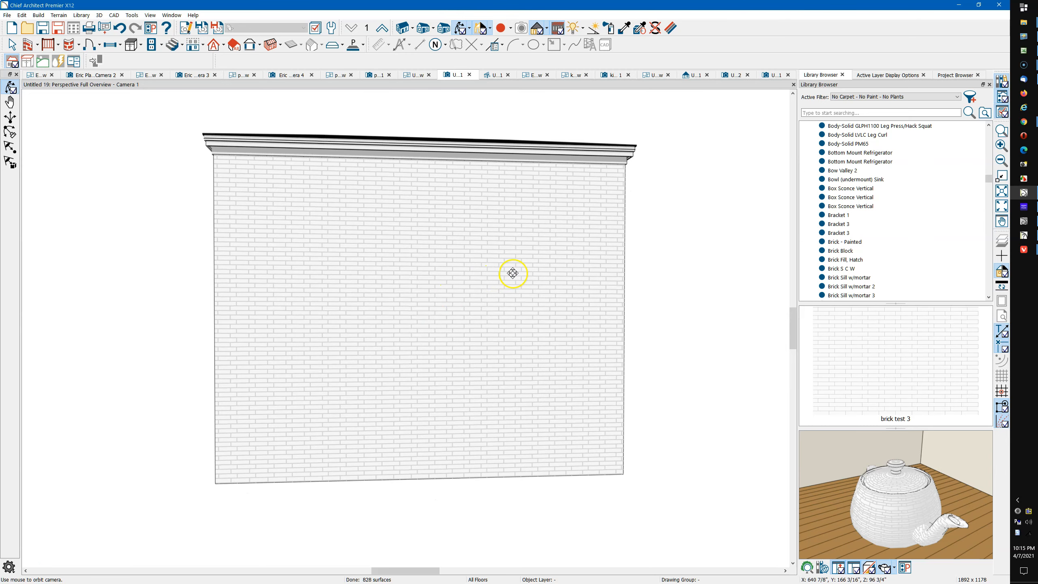
pyautogui.moveTo(521, 274); pyautogui.dragTo(478, 278)
pyautogui.scroll(5, 522, 281)
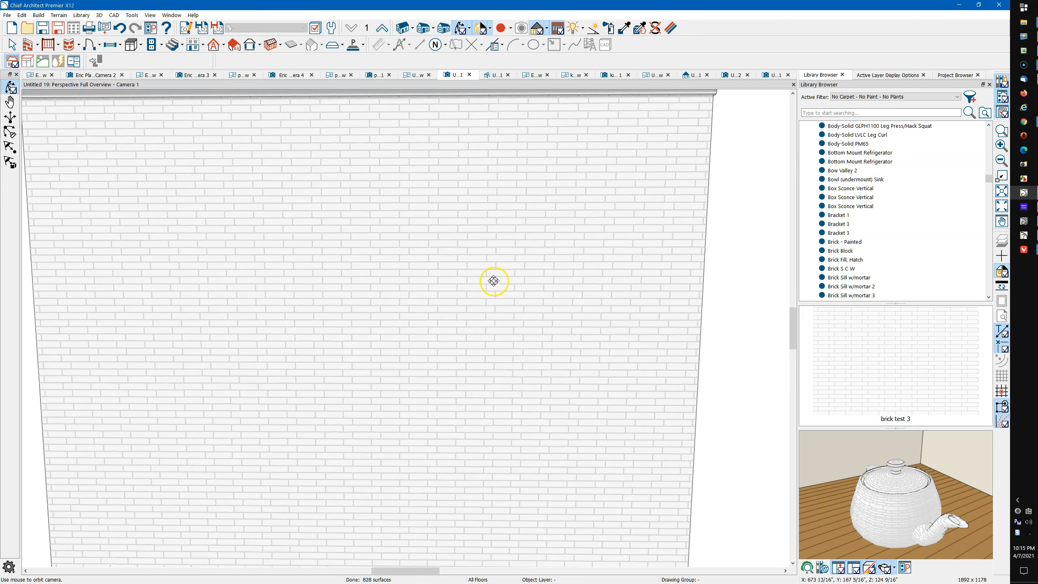
pyautogui.moveTo(494, 281); pyautogui.dragTo(502, 244)
pyautogui.scroll(-1, 515, 296)
pyautogui.scroll(4, 515, 296)
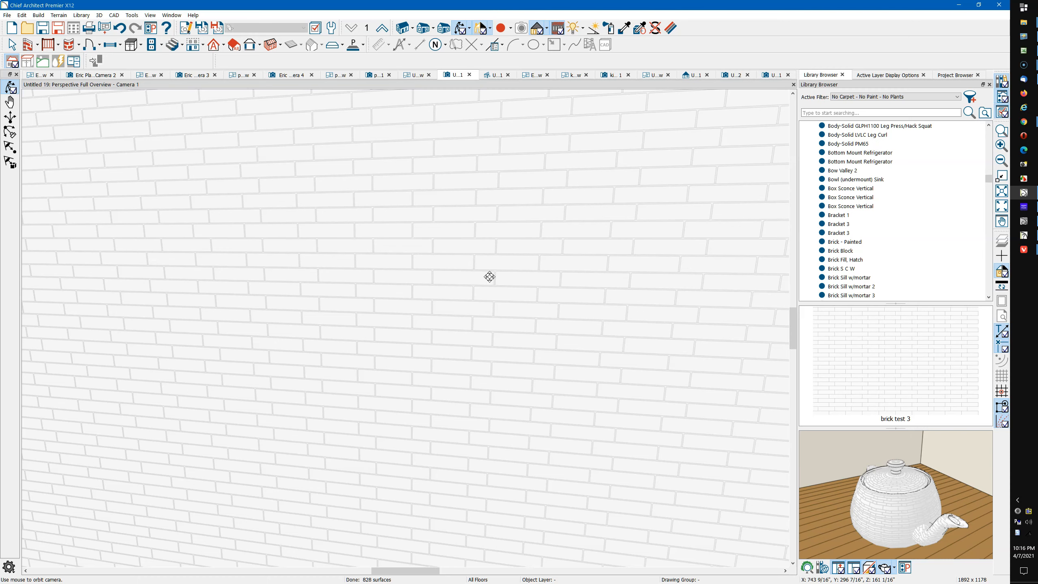
pyautogui.moveTo(489, 277); pyautogui.dragTo(486, 273)
pyautogui.scroll(-4, 486, 273)
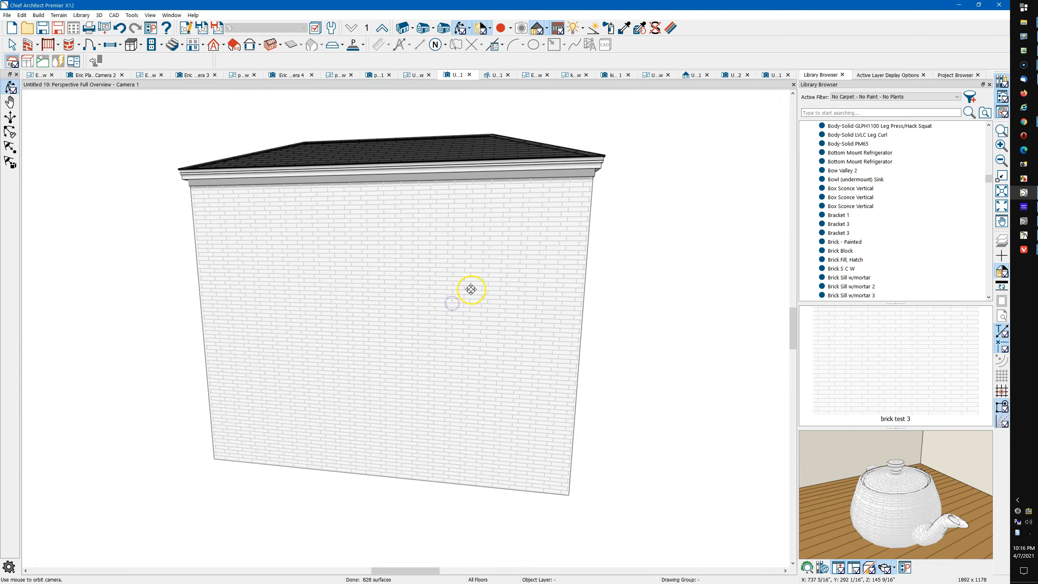
pyautogui.moveTo(459, 296); pyautogui.dragTo(447, 276)
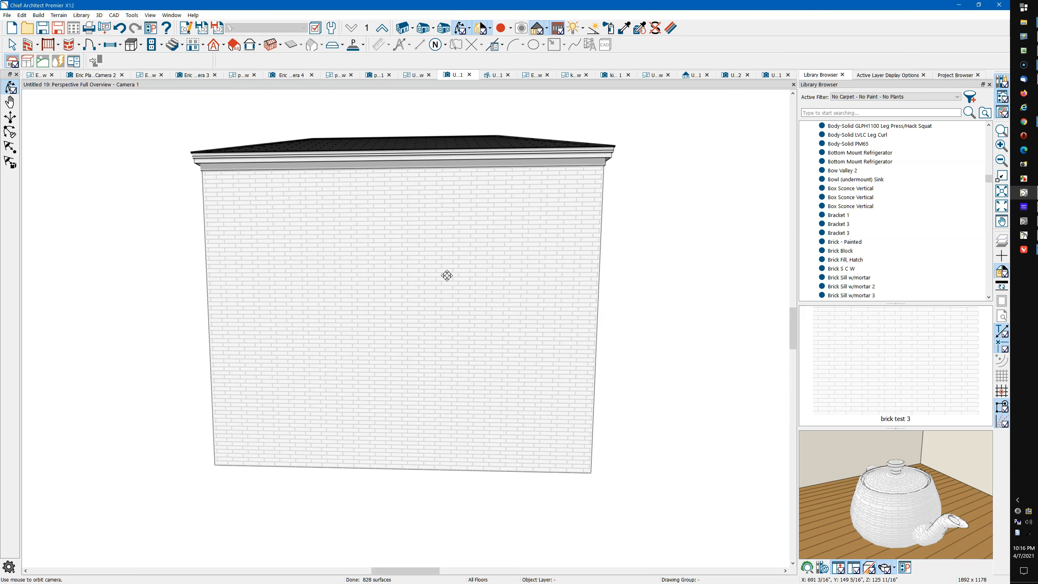
pyautogui.moveTo(448, 276); pyautogui.dragTo(473, 281)
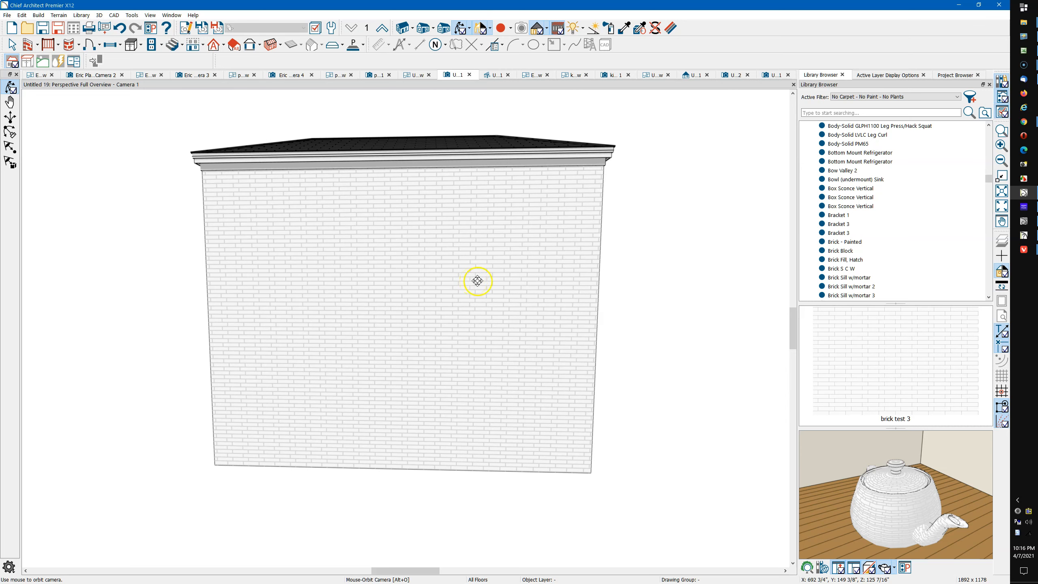
pyautogui.moveTo(473, 281)
pyautogui.mouseDown()
pyautogui.moveTo(426, 304)
pyautogui.moveTo(464, 285)
pyautogui.moveTo(547, 290)
pyautogui.moveTo(429, 266)
pyautogui.moveTo(532, 357)
pyautogui.moveTo(313, 202)
pyautogui.moveTo(476, 278)
pyautogui.mouseUp()
pyautogui.moveTo(476, 278); pyautogui.dragTo(410, 316)
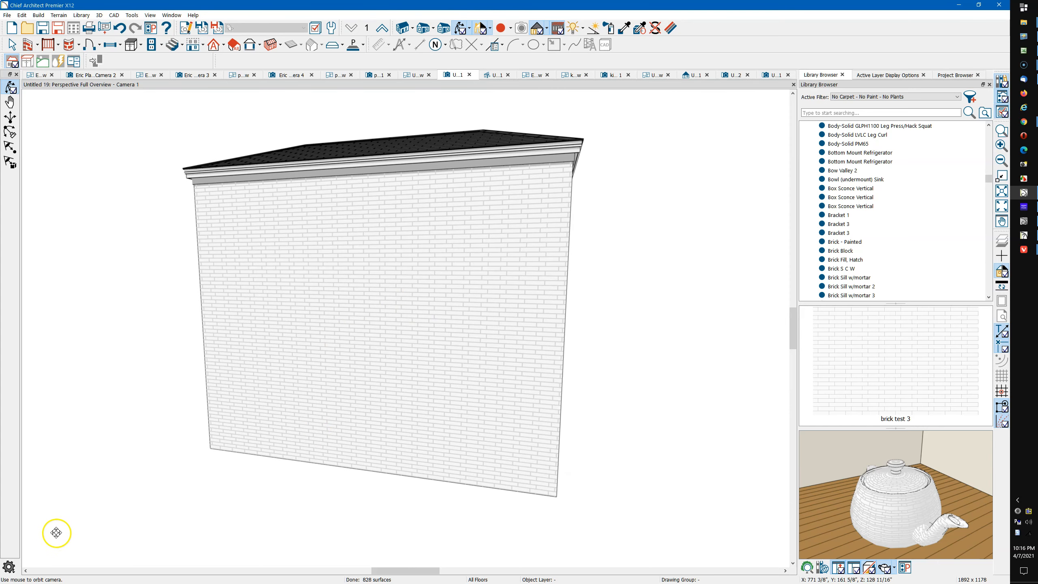
pyautogui.moveTo(464, 385); pyautogui.dragTo(443, 378)
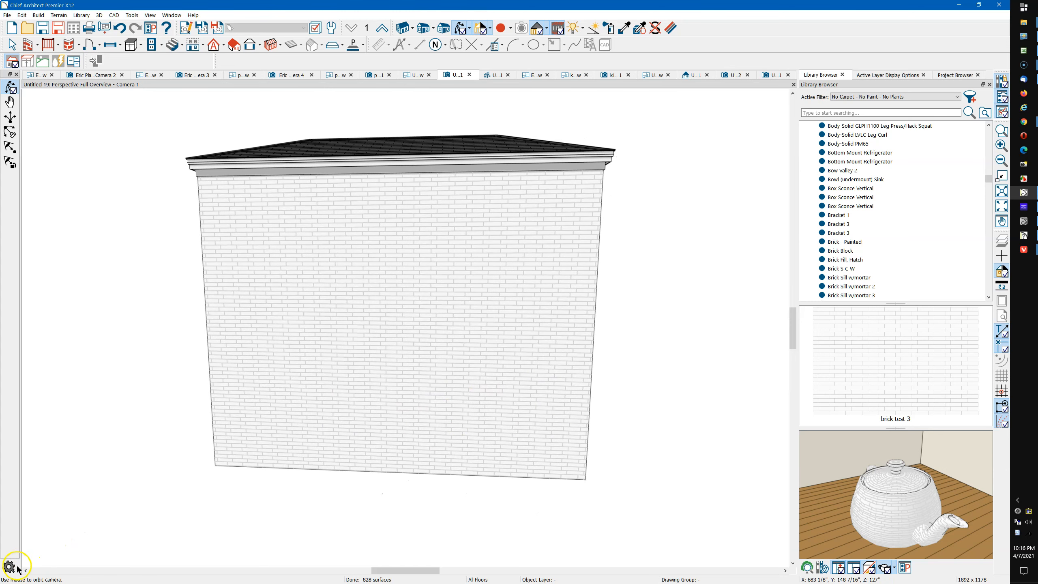